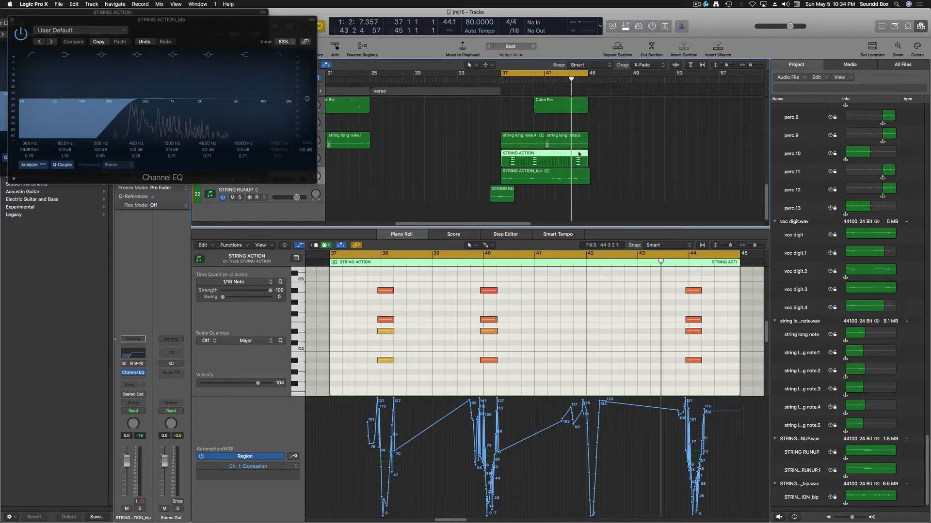
Show the mixer and play the arrangement from about bar 33
click(615, 136)
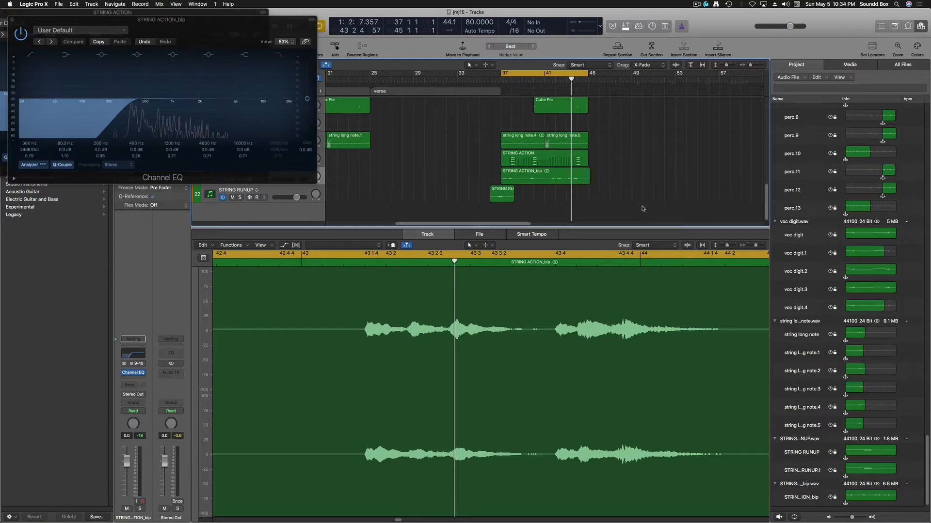
key(x)
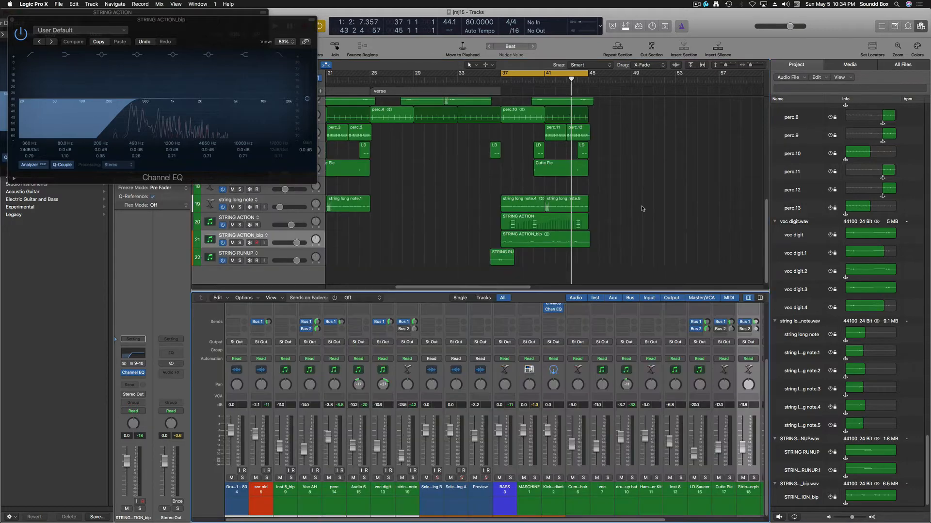
click(456, 80)
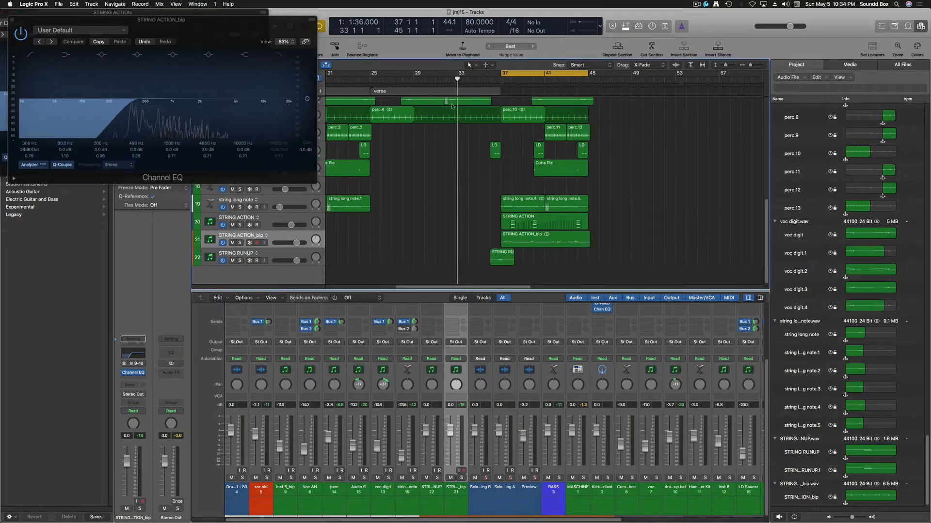
key(space)
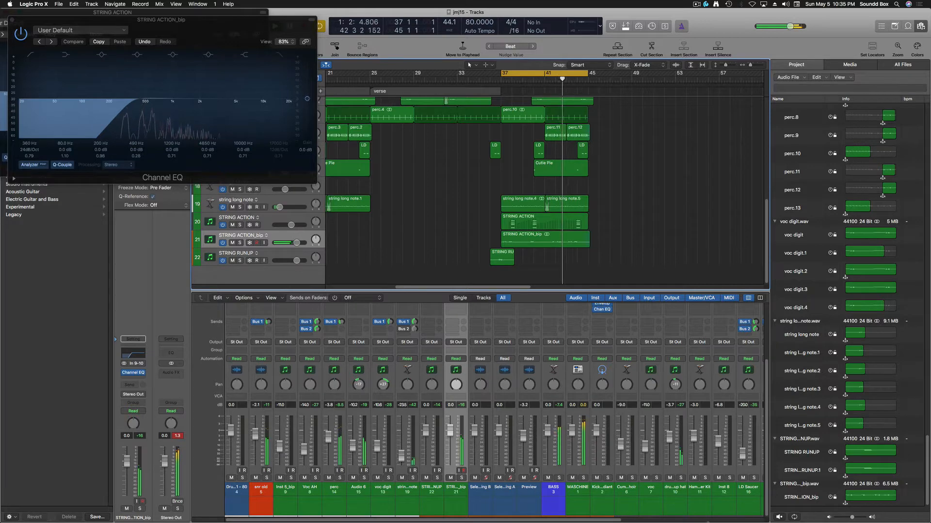
Find the Stereo Out channel in the mixer and reset its clipped peak level reading
mouse_move(617, 520)
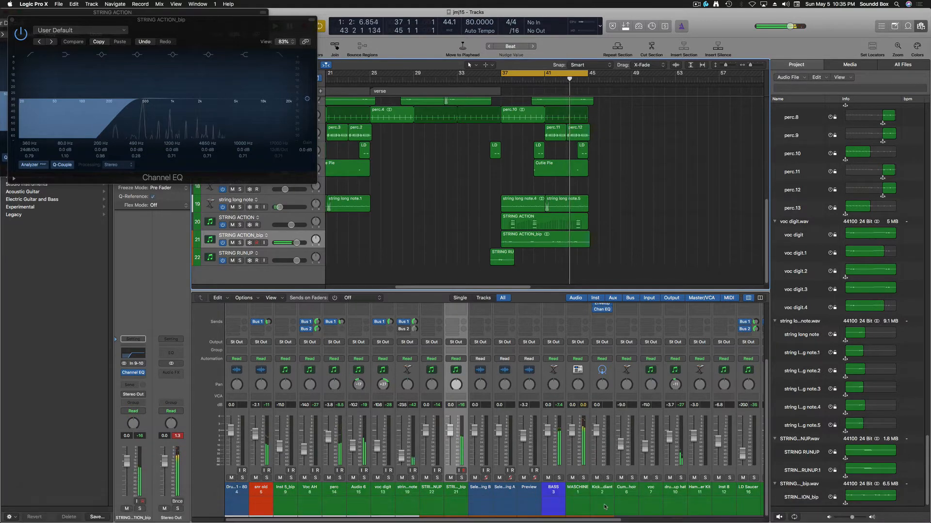
drag(605, 521, 748, 522)
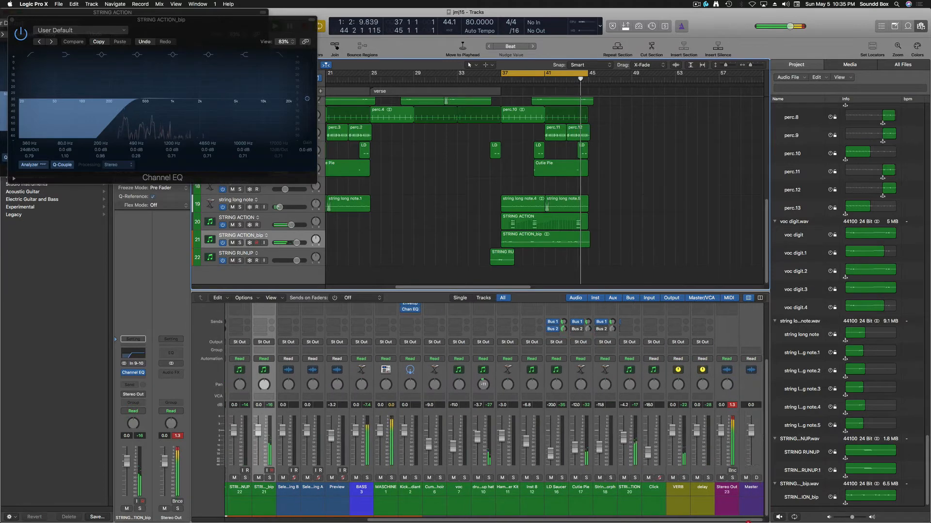
click(733, 405)
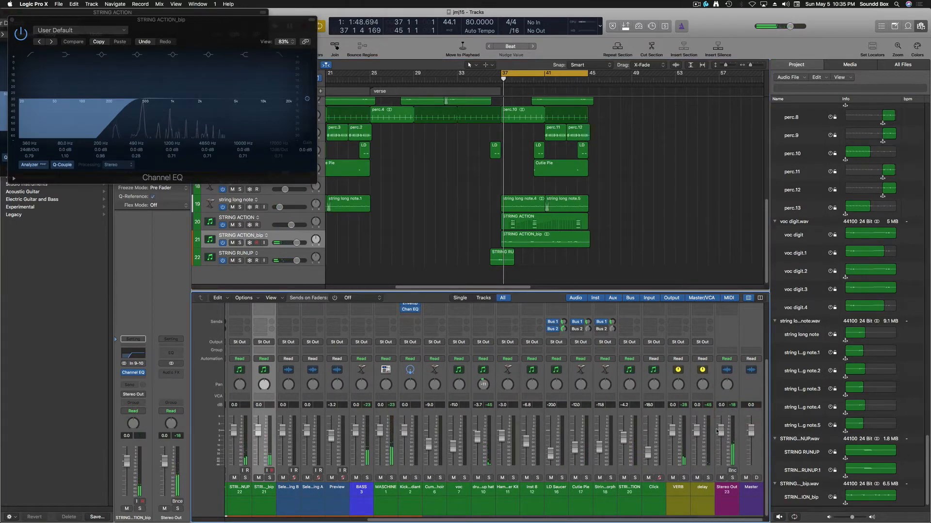
Select every channel strip from delay back to the first and lower all faders together by 1.7 dB, checking the level in playback
click(705, 455)
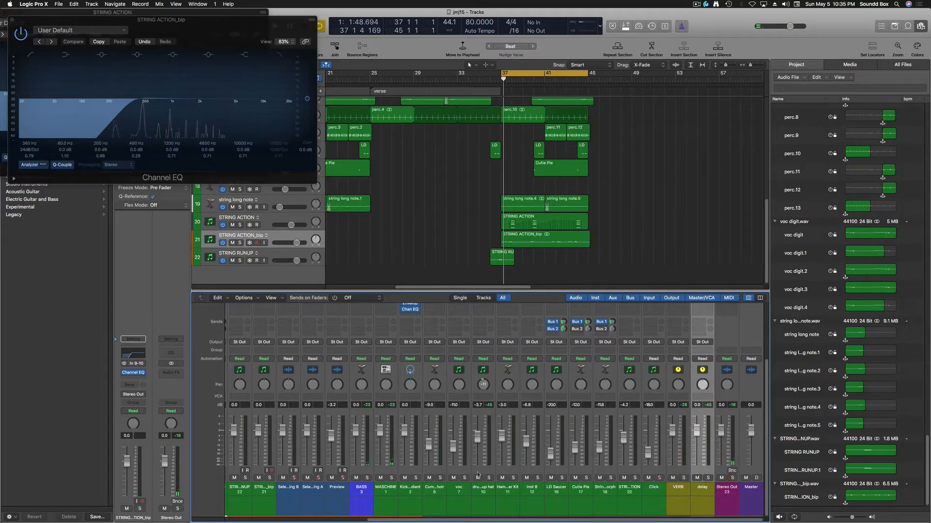
scroll(472, 468, left, 2)
scroll(471, 468, left, 8)
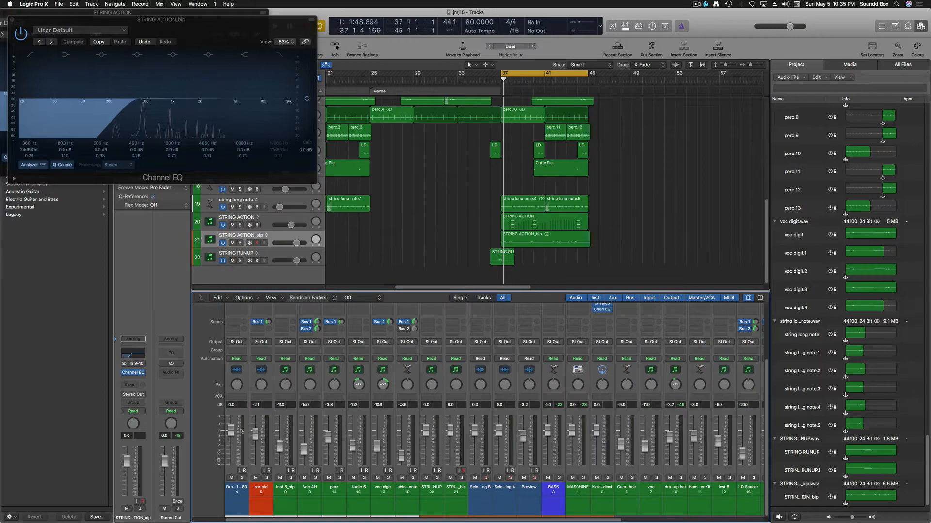
shift+click(241, 412)
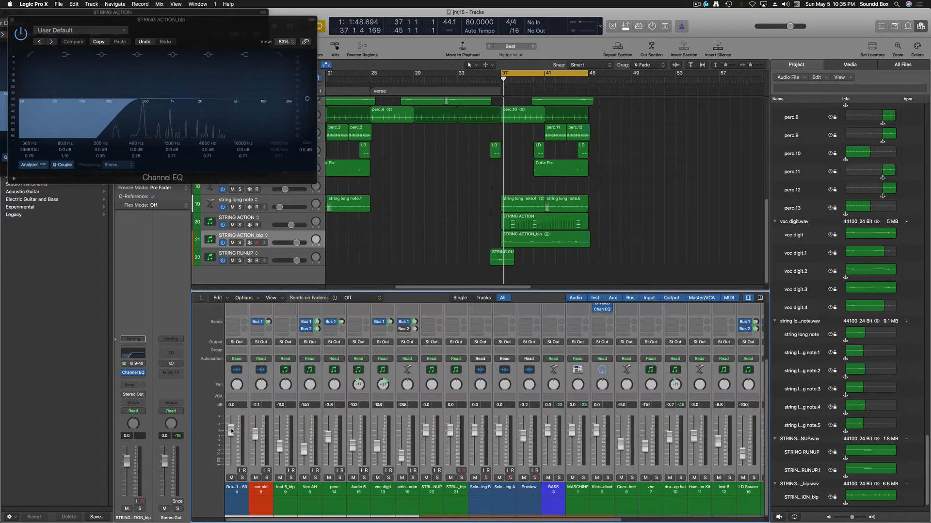
drag(231, 431, 231, 435)
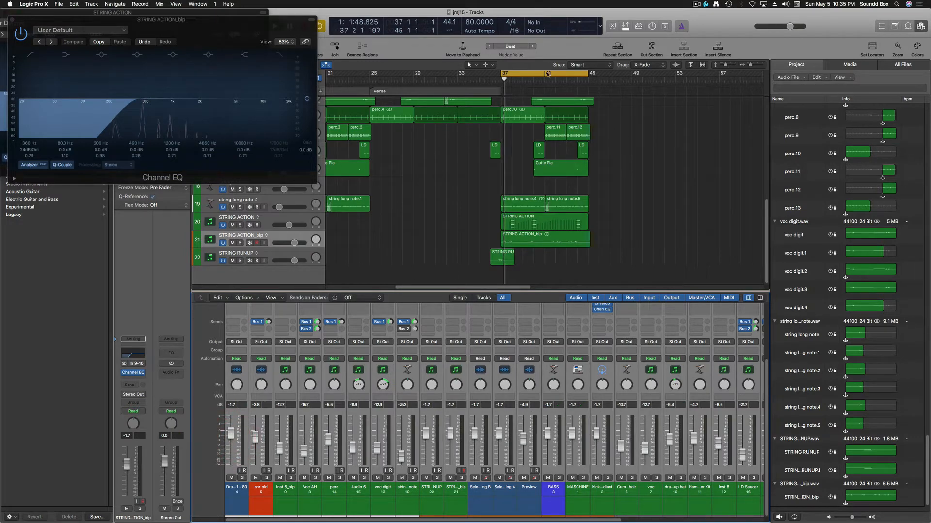
key(space)
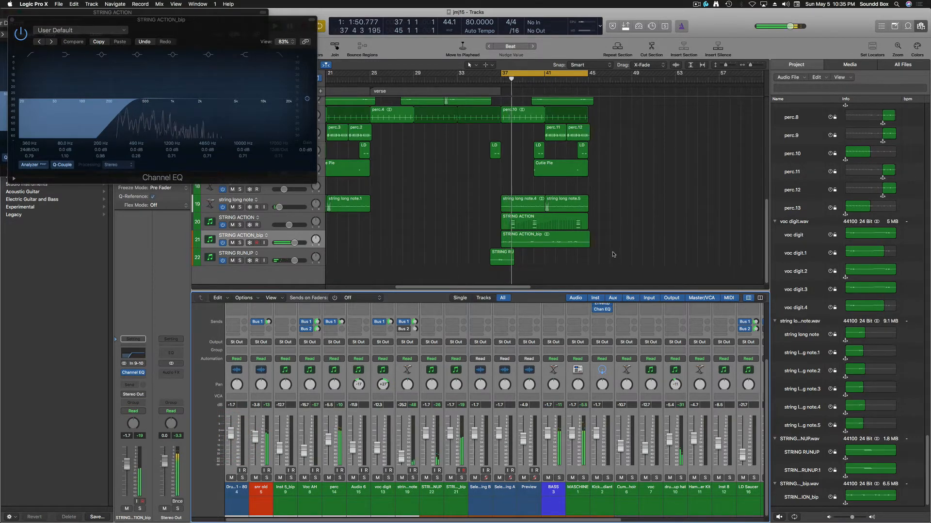
Insert the accusonus Beatformer plug-in in stereo on the Stereo Out channel and place its window over the middle of the project
scroll(610, 272, right, 3)
scroll(636, 344, right, 1)
scroll(635, 345, right, 15)
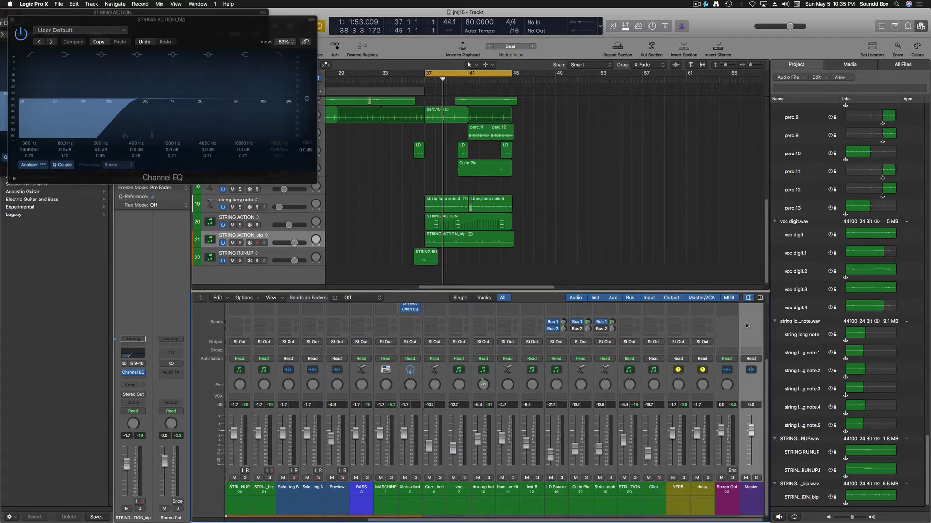
click(727, 306)
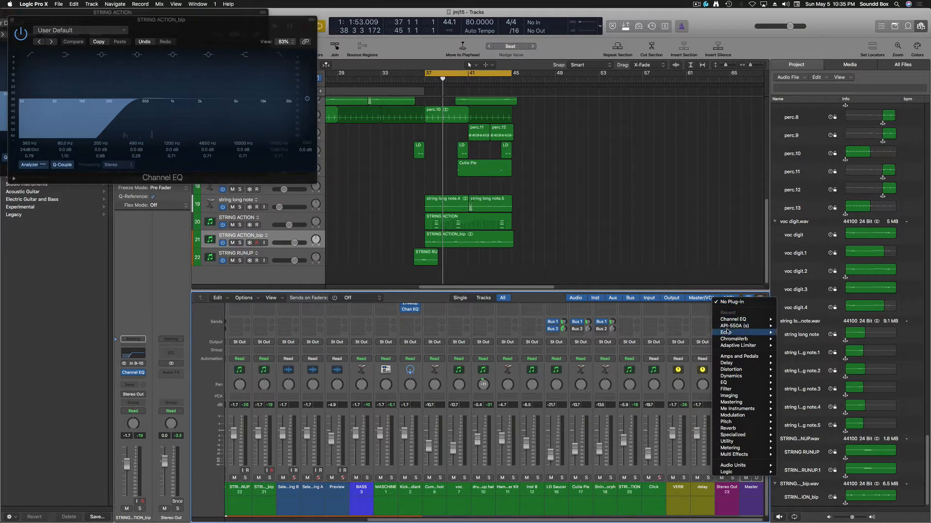
mouse_move(728, 466)
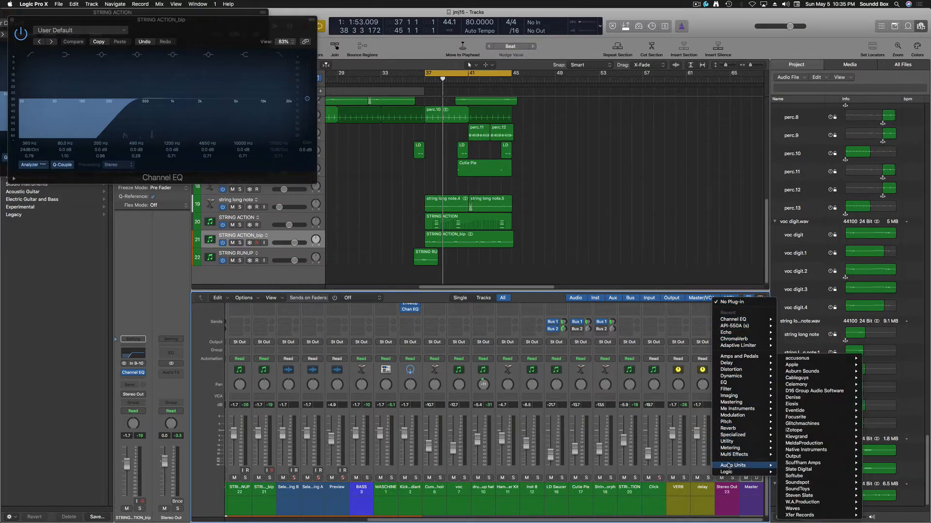
mouse_move(796, 465)
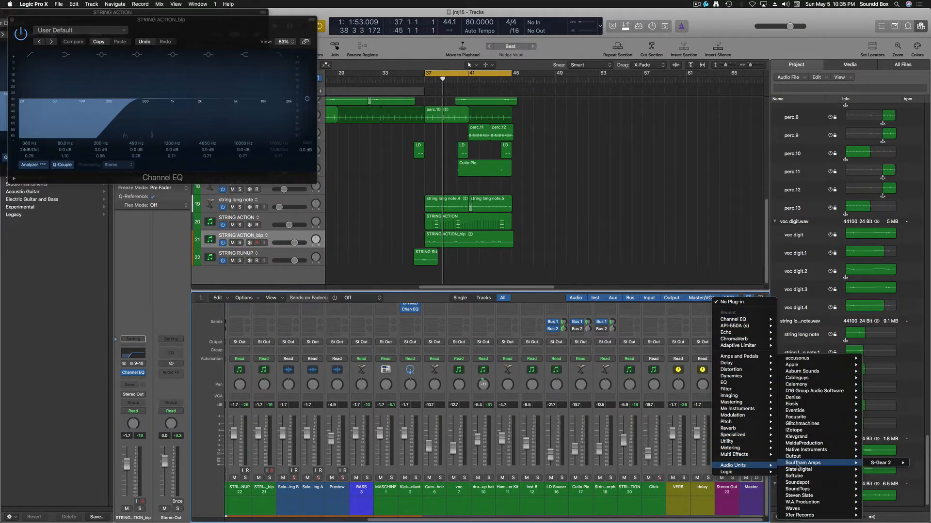
mouse_move(798, 359)
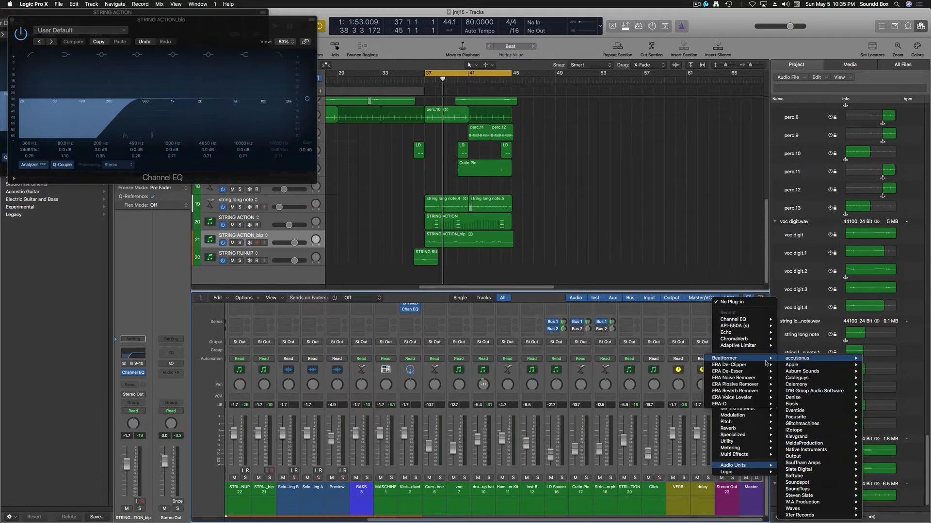
mouse_move(754, 362)
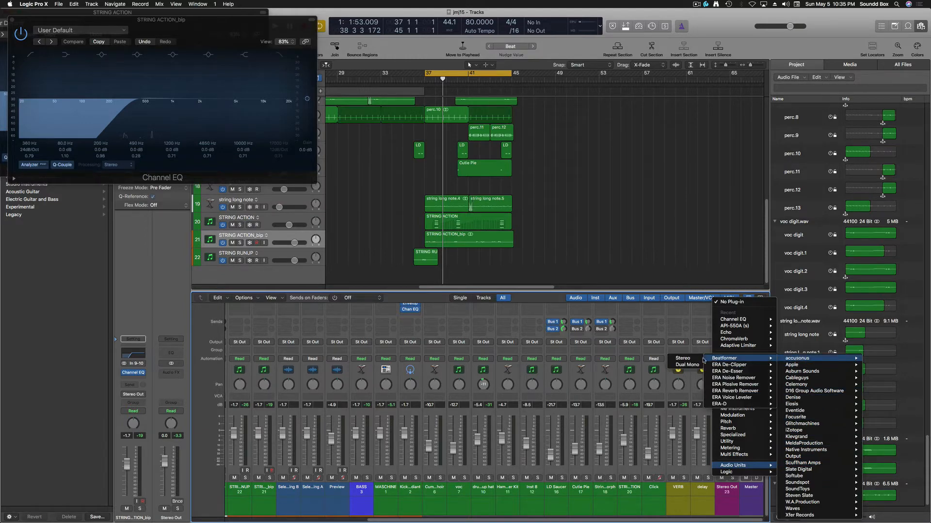
click(699, 360)
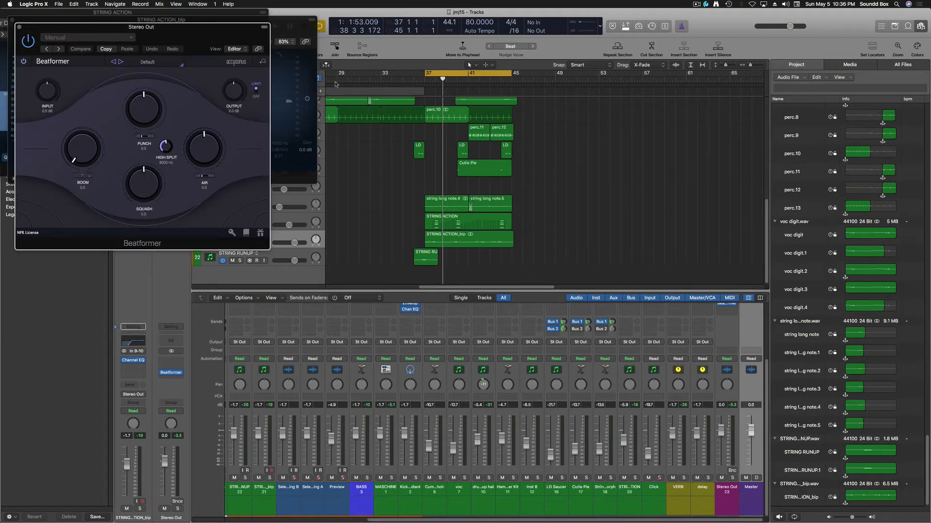
drag(173, 28, 653, 94)
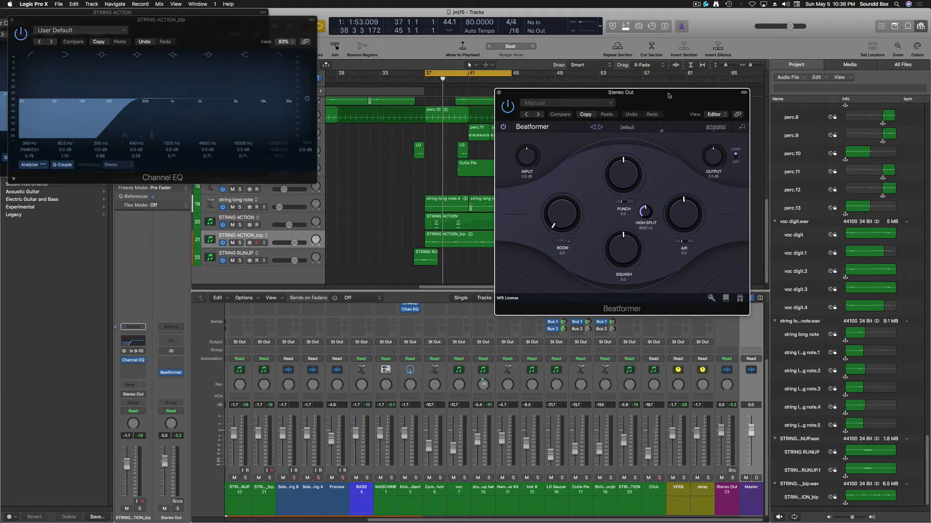
drag(668, 95, 591, 105)
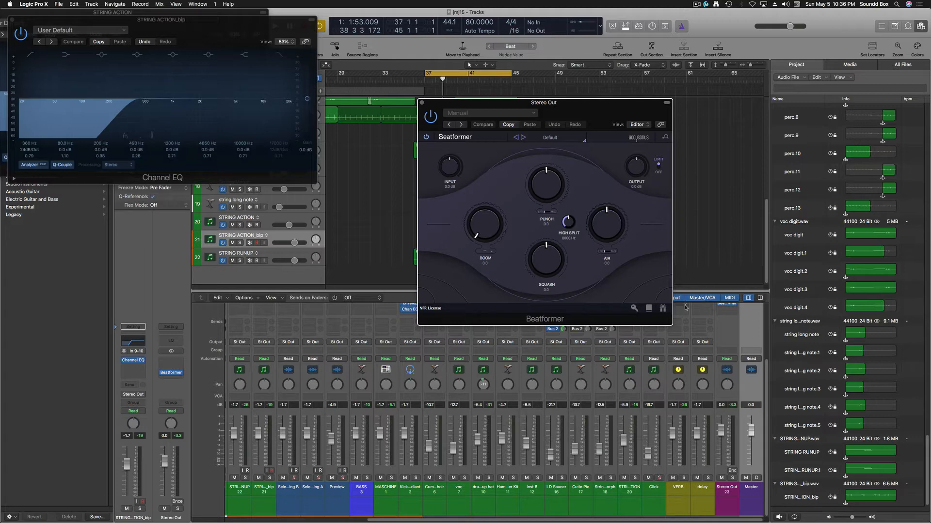
Play the loop, nudge Beatformer's Punch up slightly and set Squash to 1.0
key(space)
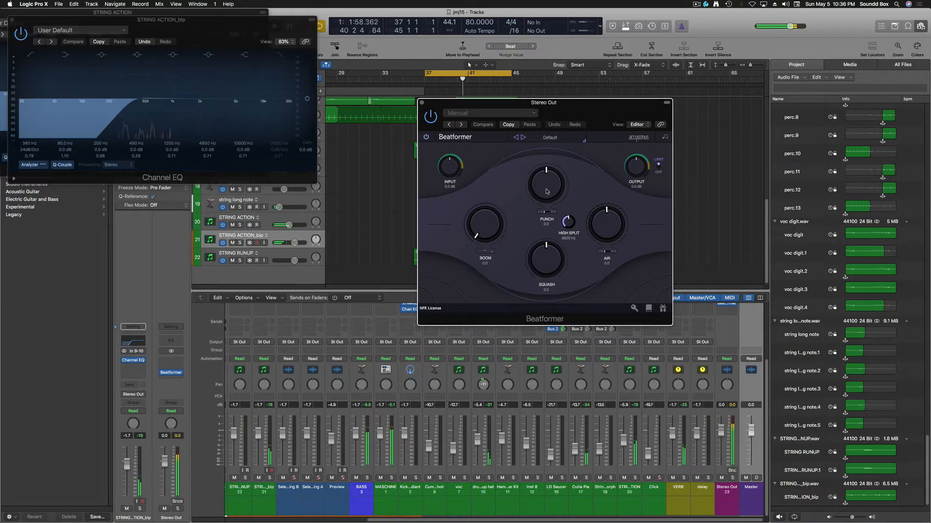
mouse_move(544, 192)
mouse_down()
mouse_move(542, 178)
mouse_move(547, 196)
mouse_up()
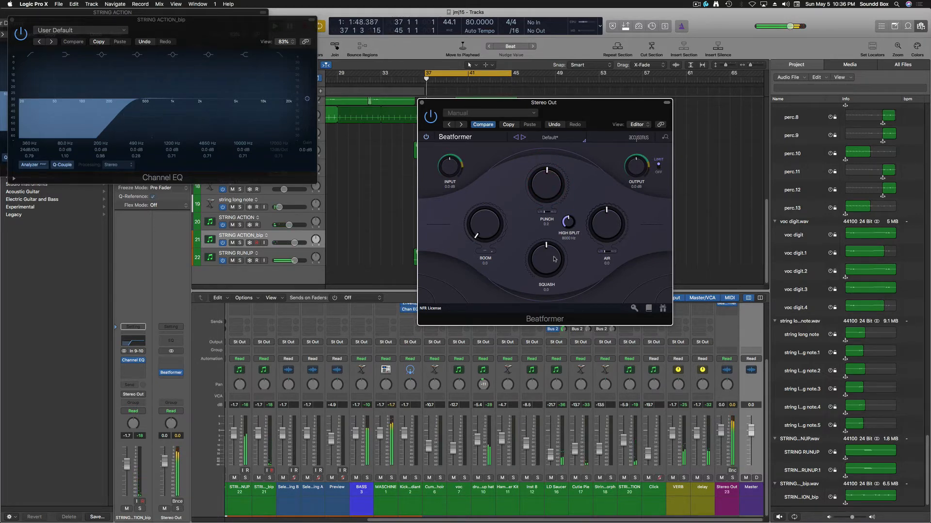
drag(554, 259, 549, 252)
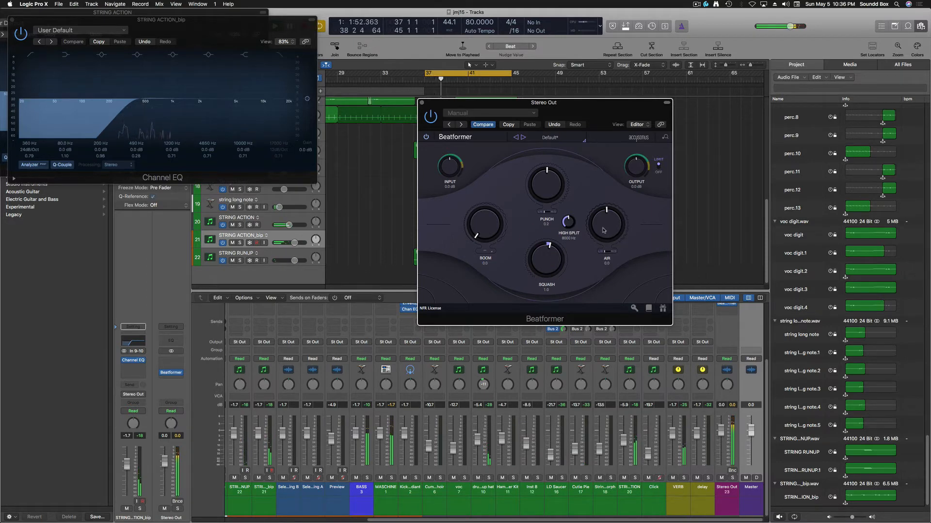
Raise Beatformer's Air to about 1.9 and audition Boom before returning it to 0.0
mouse_move(604, 230)
mouse_down()
mouse_move(600, 213)
mouse_move(603, 222)
mouse_up()
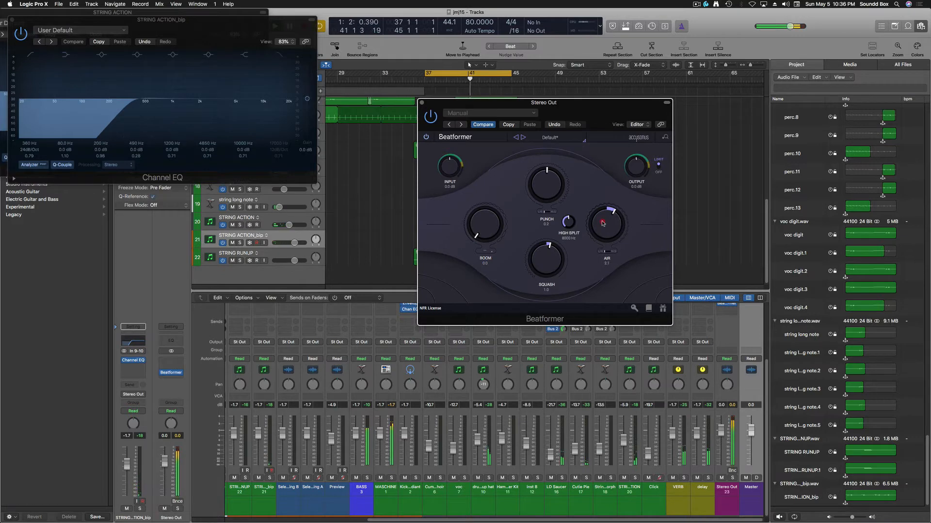
drag(603, 224, 603, 226)
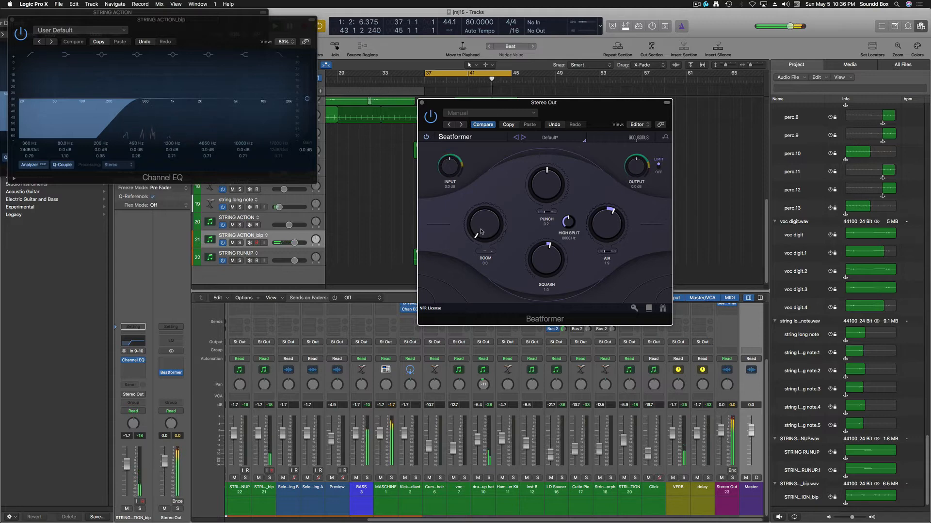
drag(482, 232, 488, 261)
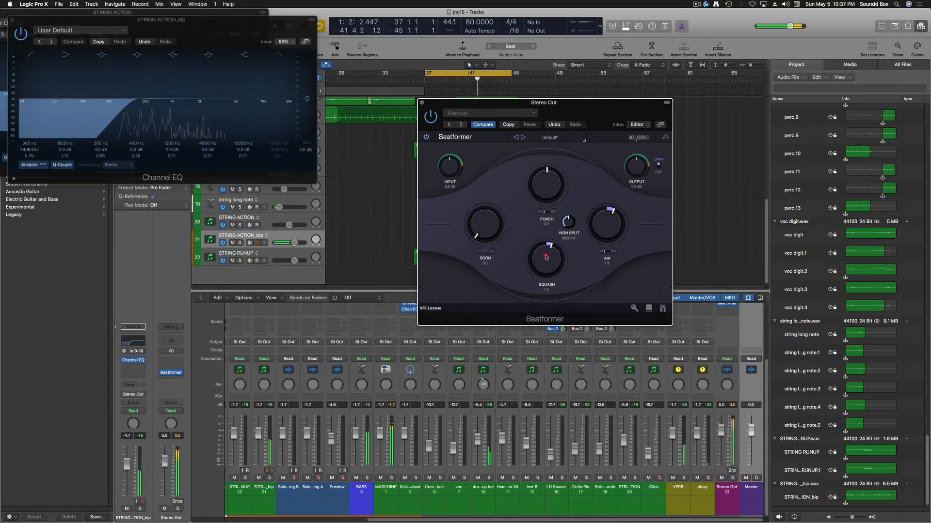
Toggle Beatformer's output limiter and, after trying Squash at 3.3, bring Squash back to 1.0
drag(546, 254, 546, 260)
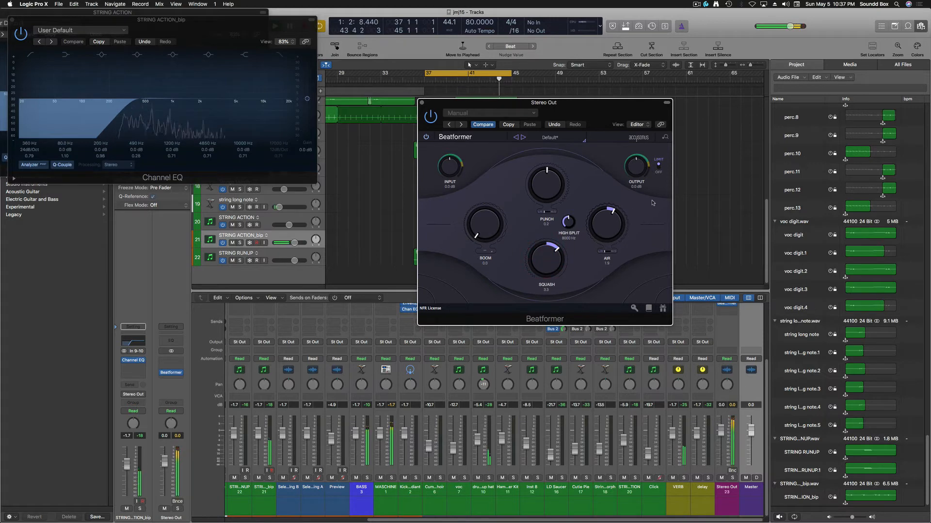
click(658, 168)
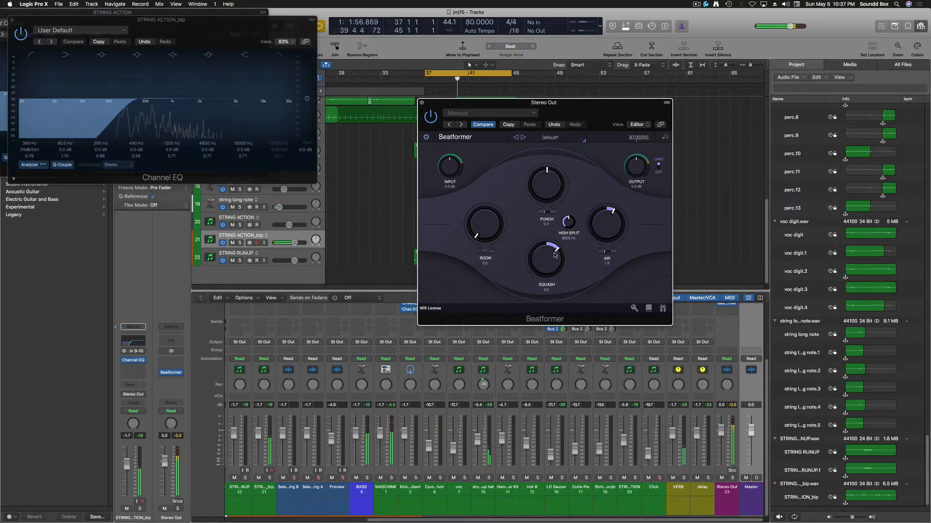
drag(544, 262, 543, 266)
Raise Beatformer's High Split to about 13.2 kHz and reset Punch to 0.0
drag(567, 223, 550, 215)
mouse_move(551, 190)
mouse_down()
mouse_move(550, 174)
mouse_move(545, 199)
mouse_up()
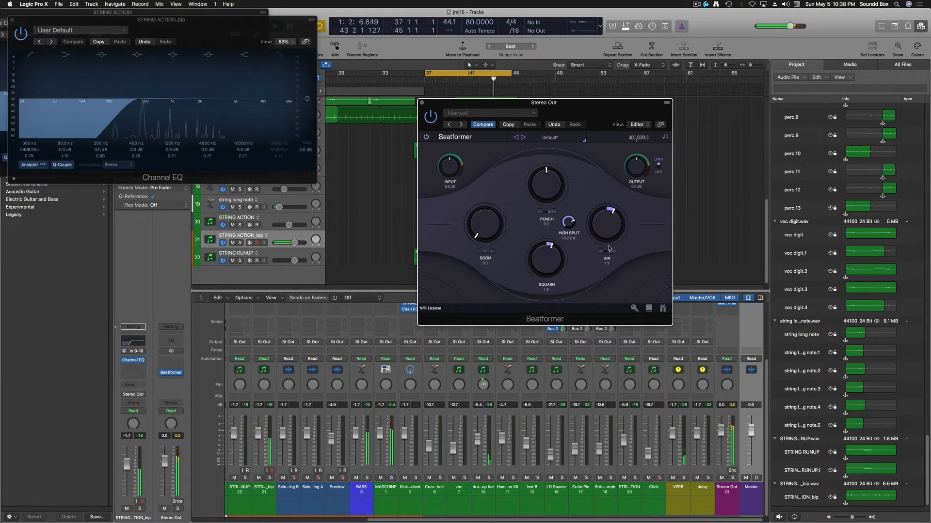
Compare the Air modes, return High Split to about 8064 Hz and set Air to about 4.4
drag(603, 227, 605, 222)
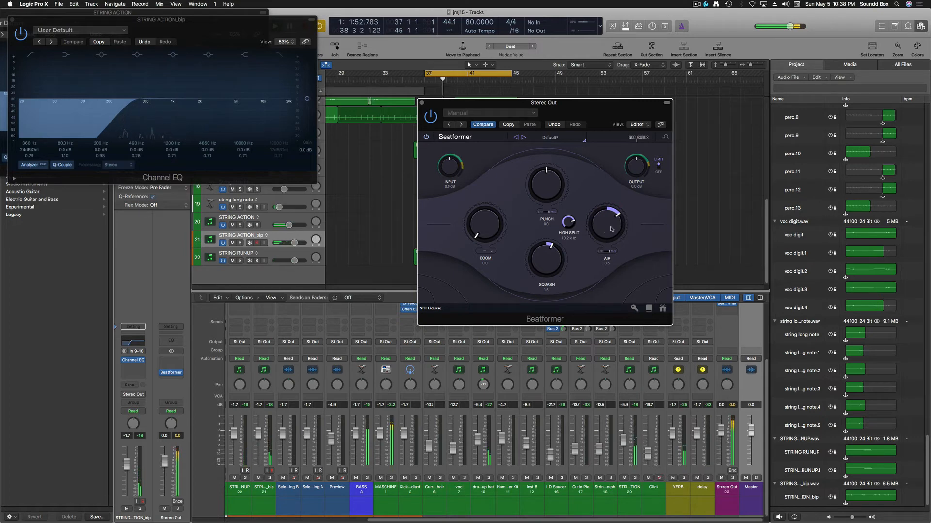
click(605, 253)
click(608, 253)
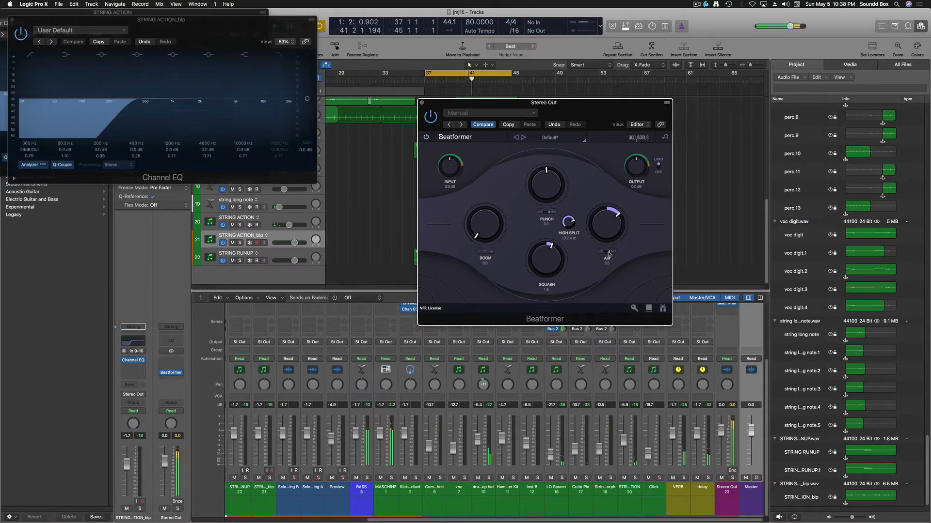
drag(605, 233, 569, 248)
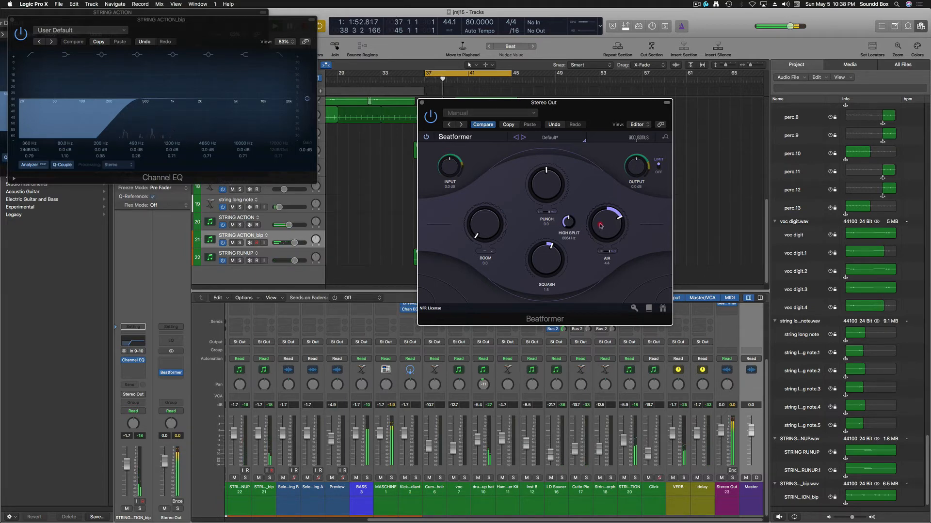
drag(600, 225, 600, 228)
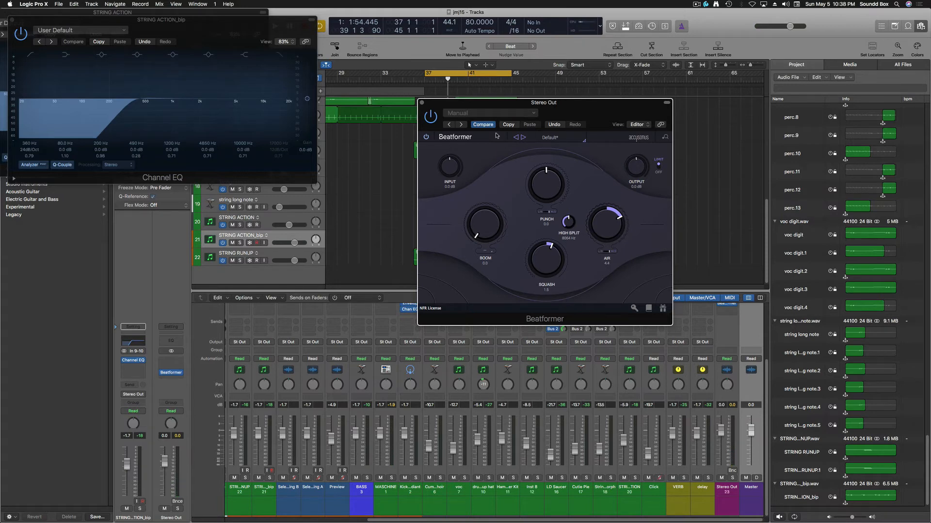
Look through Beatformer's preset list without changing the preset and move the plug-in window lower over the mixer
click(565, 138)
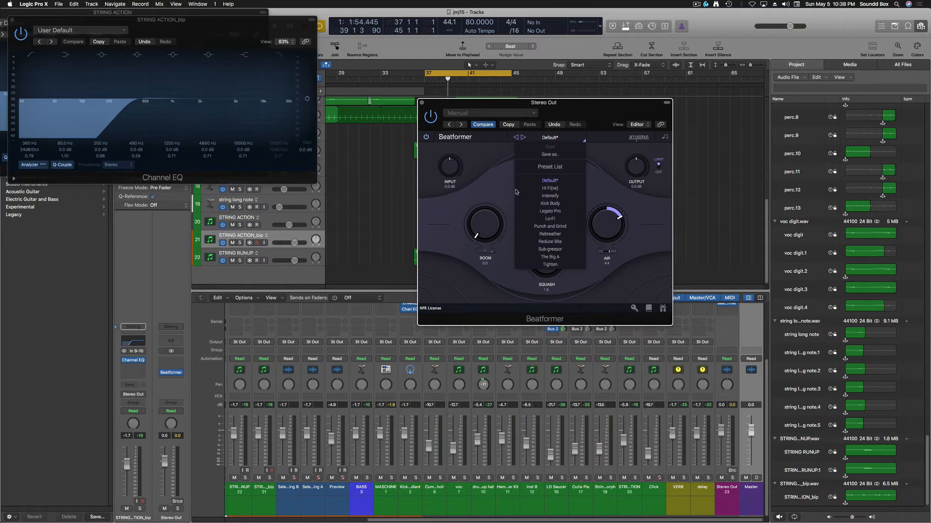
click(492, 163)
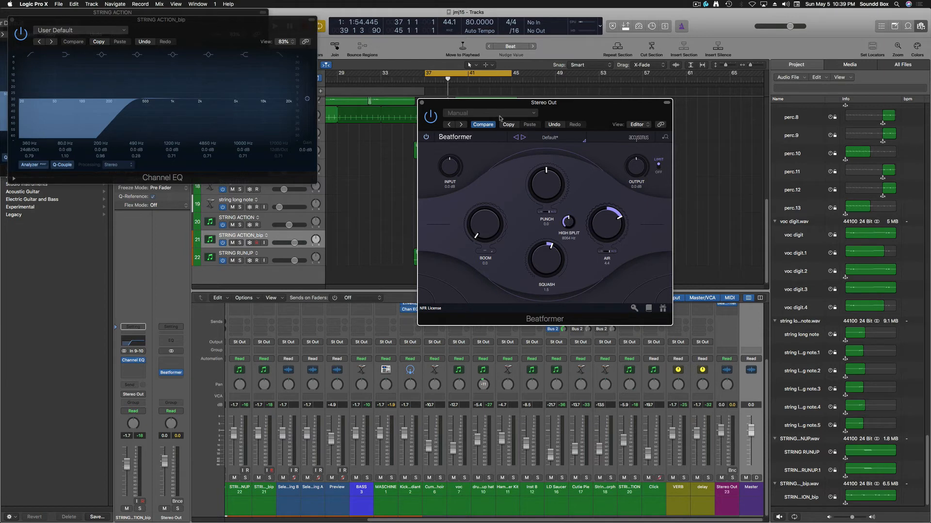
drag(499, 104, 484, 126)
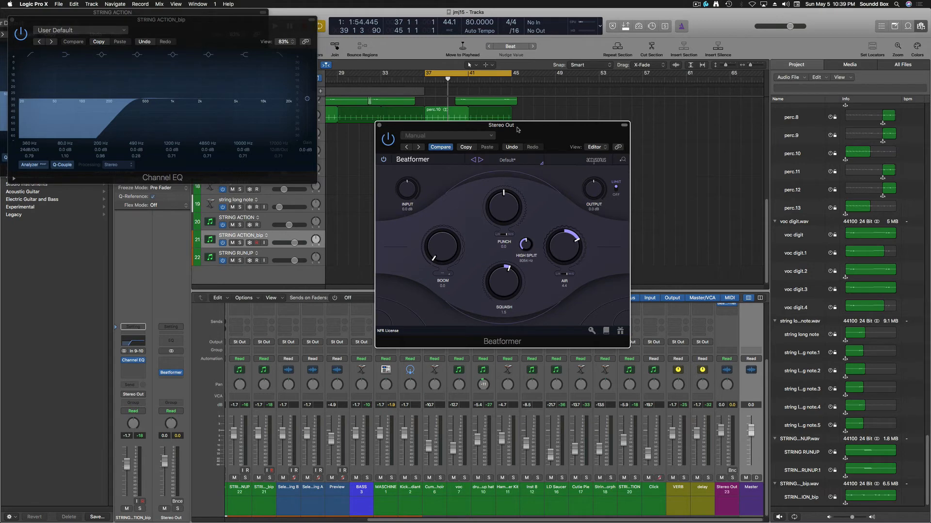
drag(517, 129, 513, 154)
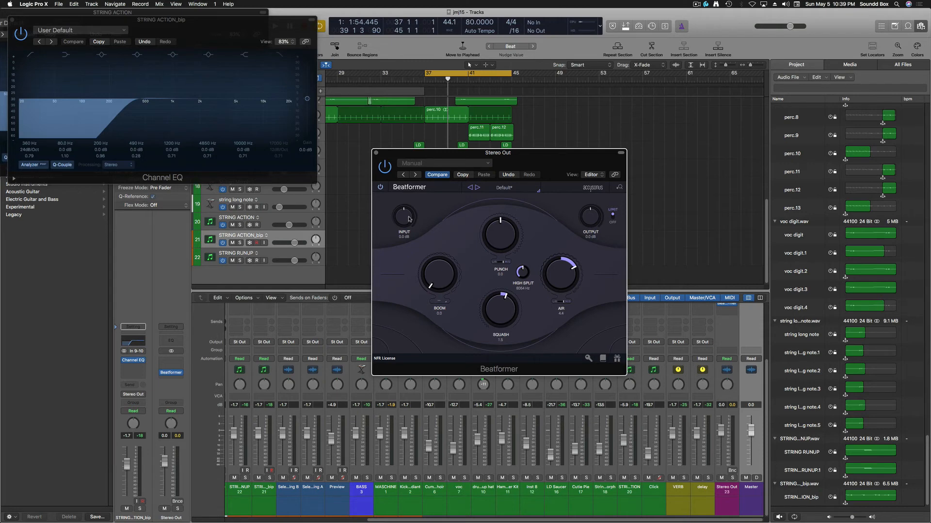
Lower Beatformer's Input to about -1.8 dB and audition the mix with Punch raised slightly and Boom at about 1.8
drag(404, 218, 402, 223)
drag(499, 233, 496, 237)
drag(438, 264, 438, 262)
drag(404, 217, 404, 212)
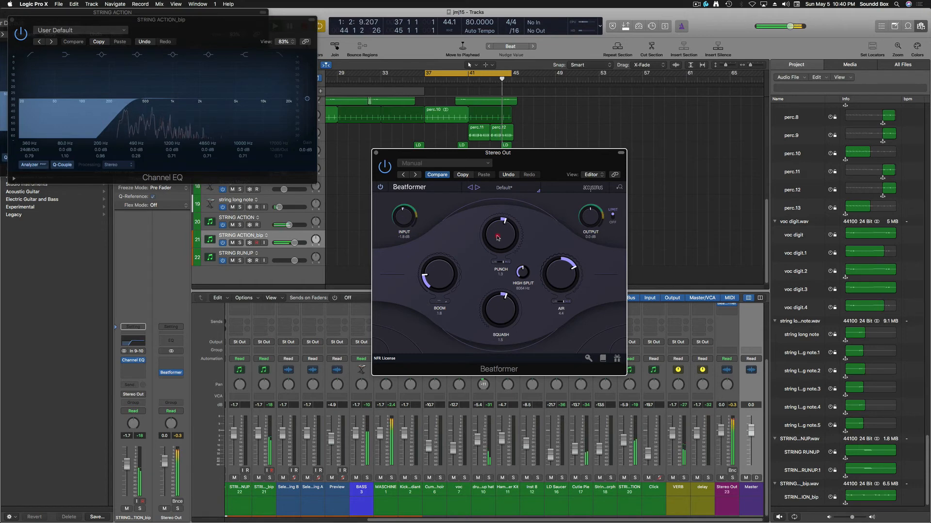
drag(498, 238, 498, 236)
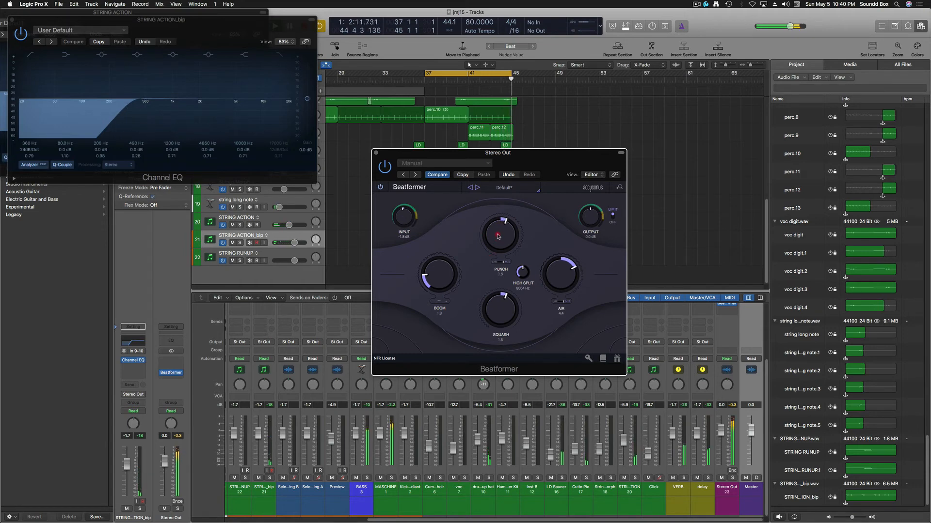
Switch off Beatformer's output limiter and reduce Boom to 0.0, Squash to about 0.1 and Punch to about 1.0
click(613, 217)
drag(499, 235, 497, 231)
drag(437, 266, 439, 297)
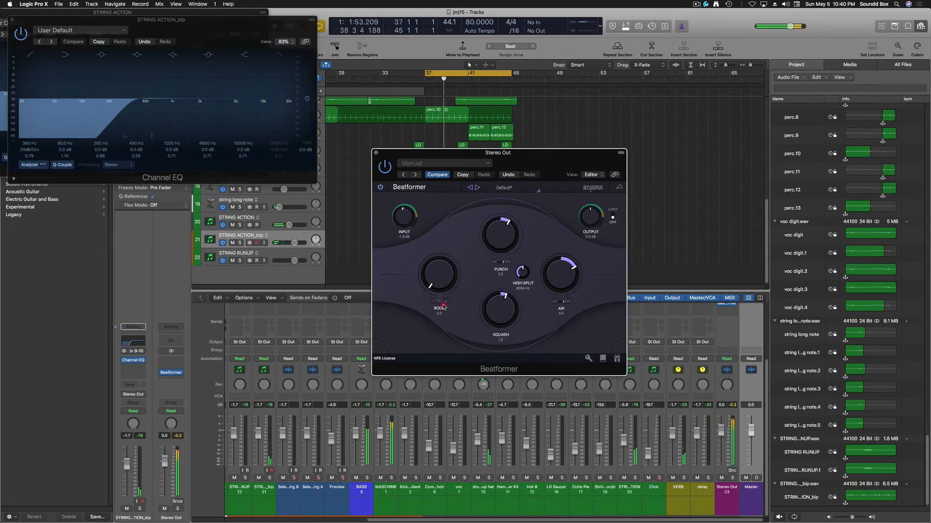
drag(500, 305, 502, 323)
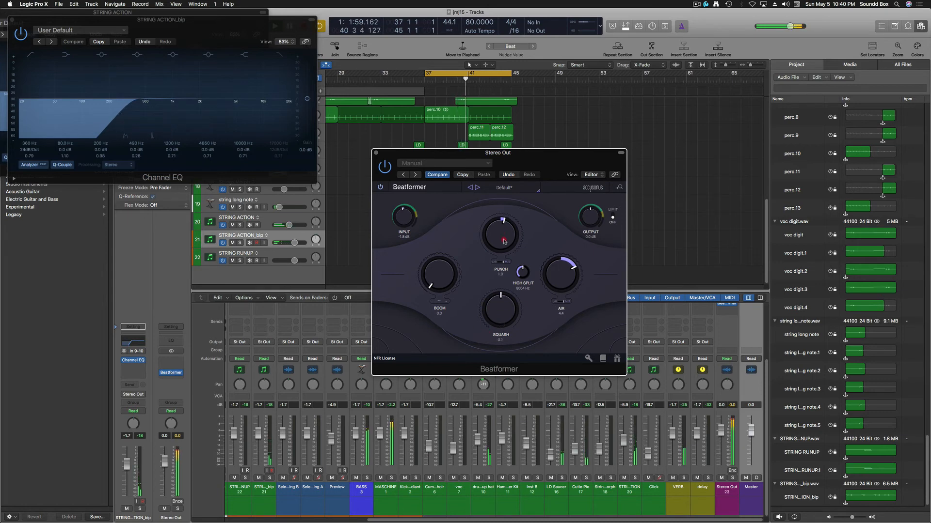
drag(504, 236, 506, 253)
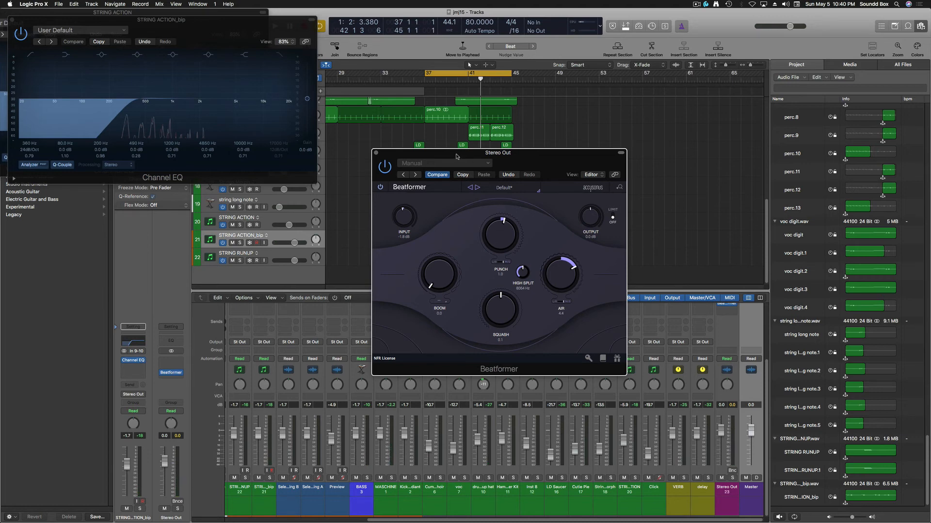
Bring Beatformer's Punch back to about 0.0 with Air at about 4.2, and reposition the plug-in window above the mixer
drag(456, 156, 560, 130)
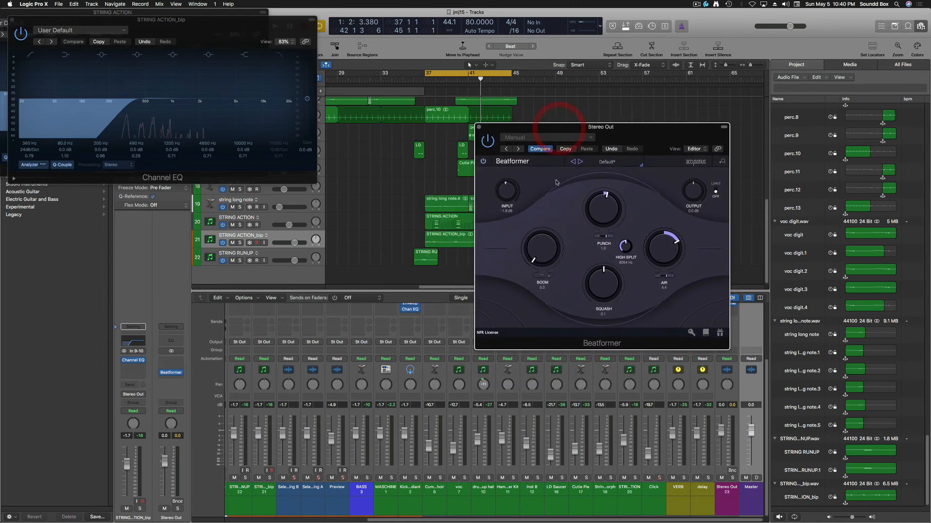
drag(633, 132, 594, 135)
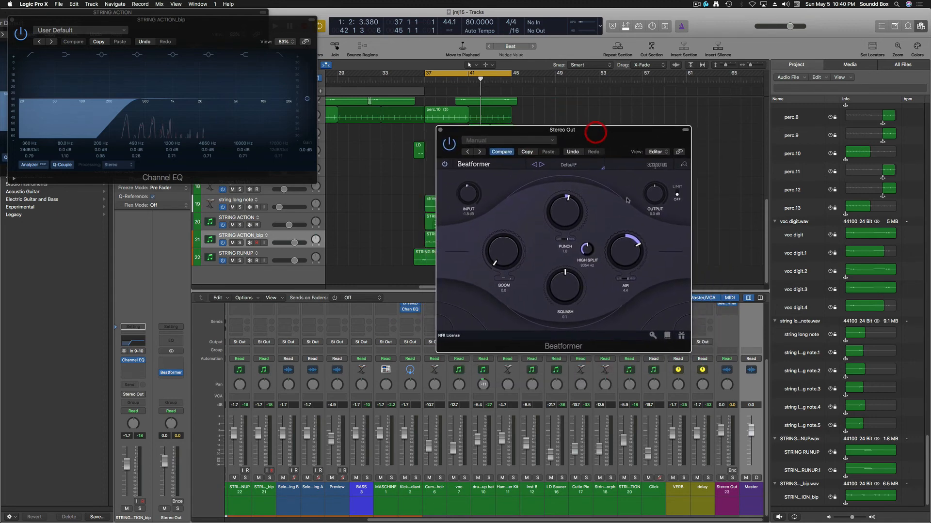
drag(573, 211, 571, 212)
drag(471, 171, 471, 179)
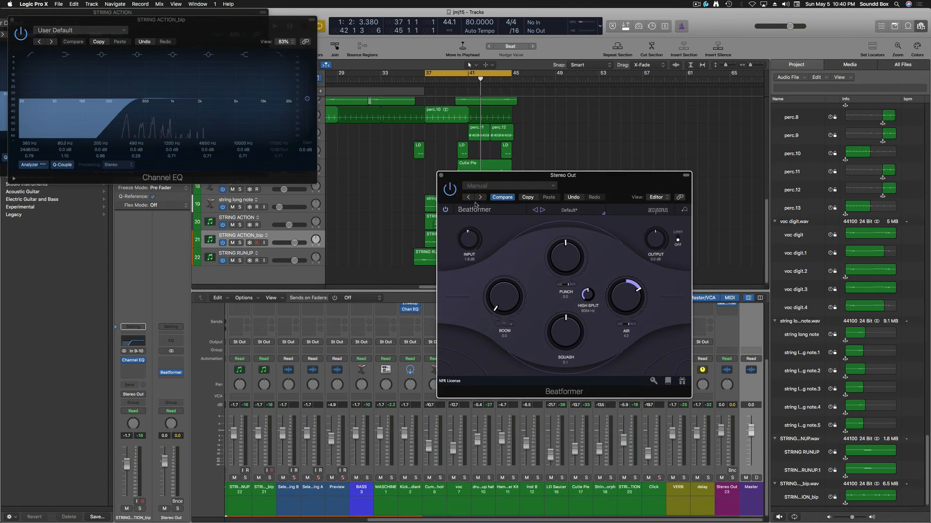
drag(528, 173, 499, 103)
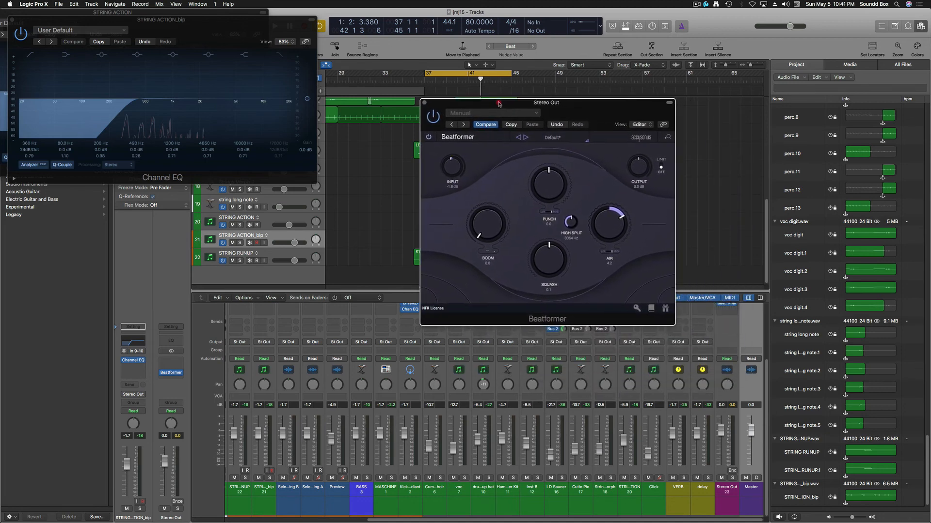